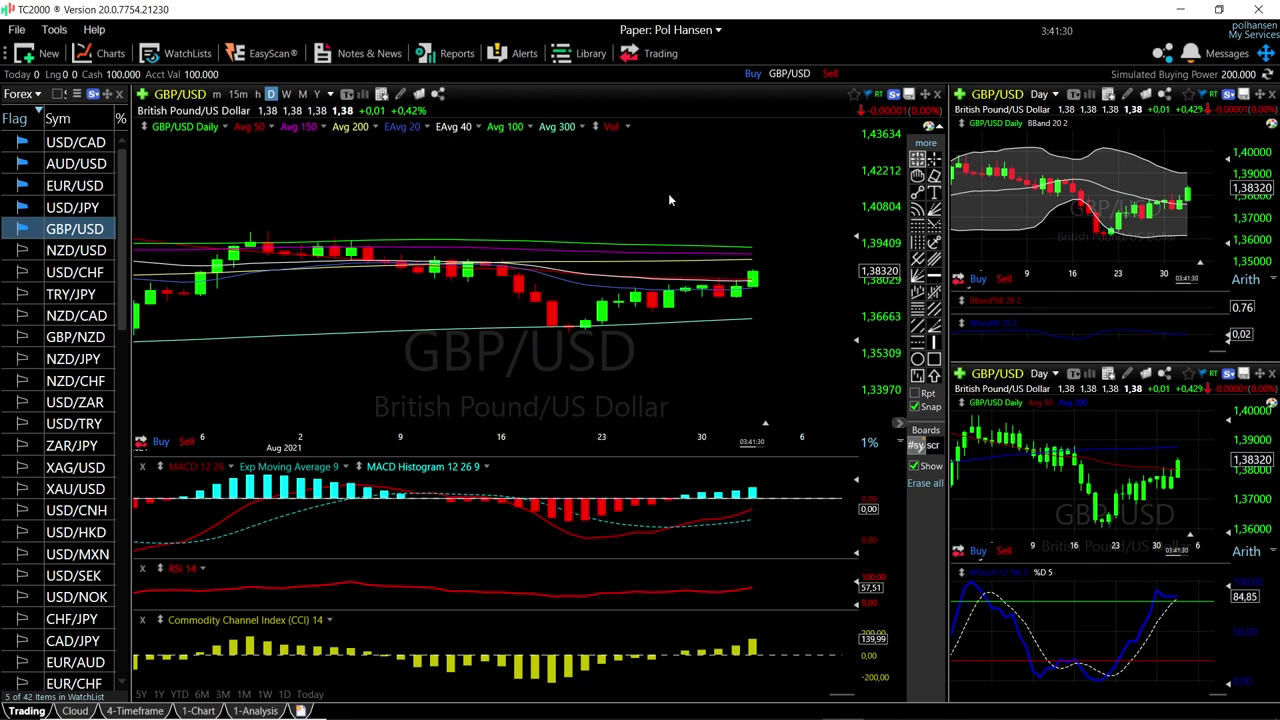
- Zoom the GBP/USD daily chart in so it starts around mid-August with wider candles
{"action": "scroll", "coordinate": [778, 350], "scroll_direction": "up", "scroll_amount": 1}
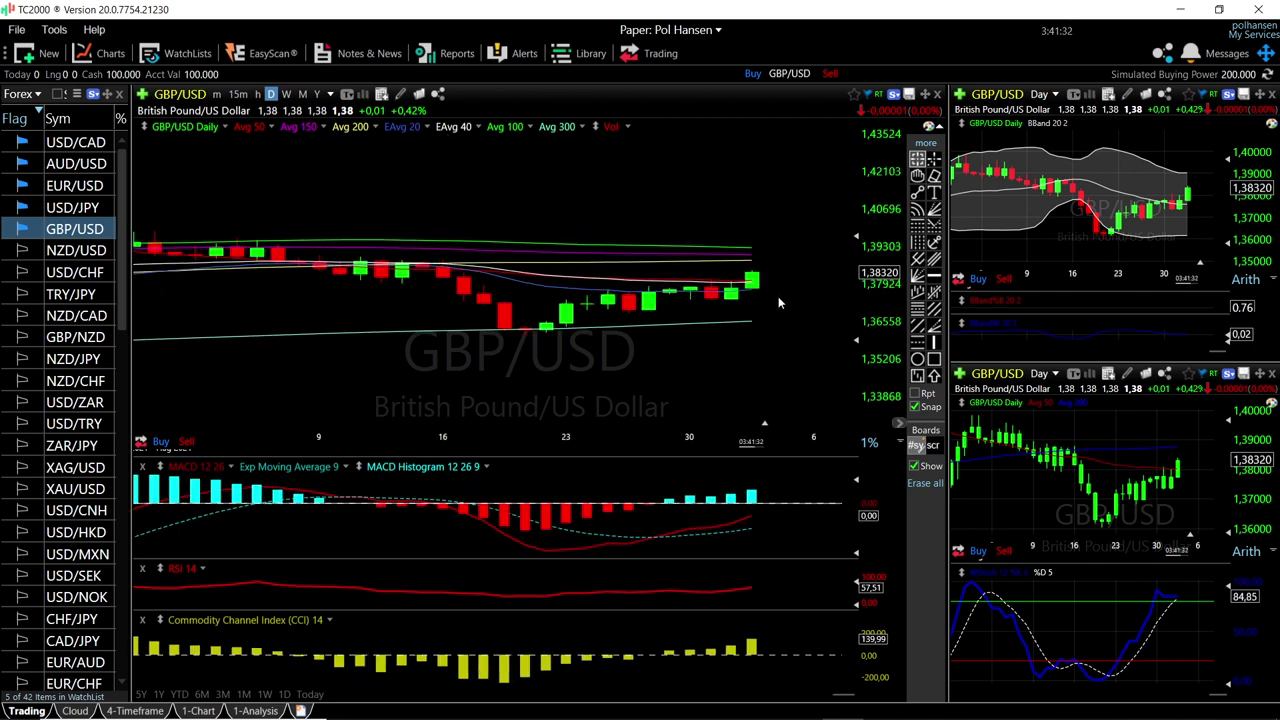
{"action": "scroll", "coordinate": [778, 296], "scroll_direction": "up", "scroll_amount": 1}
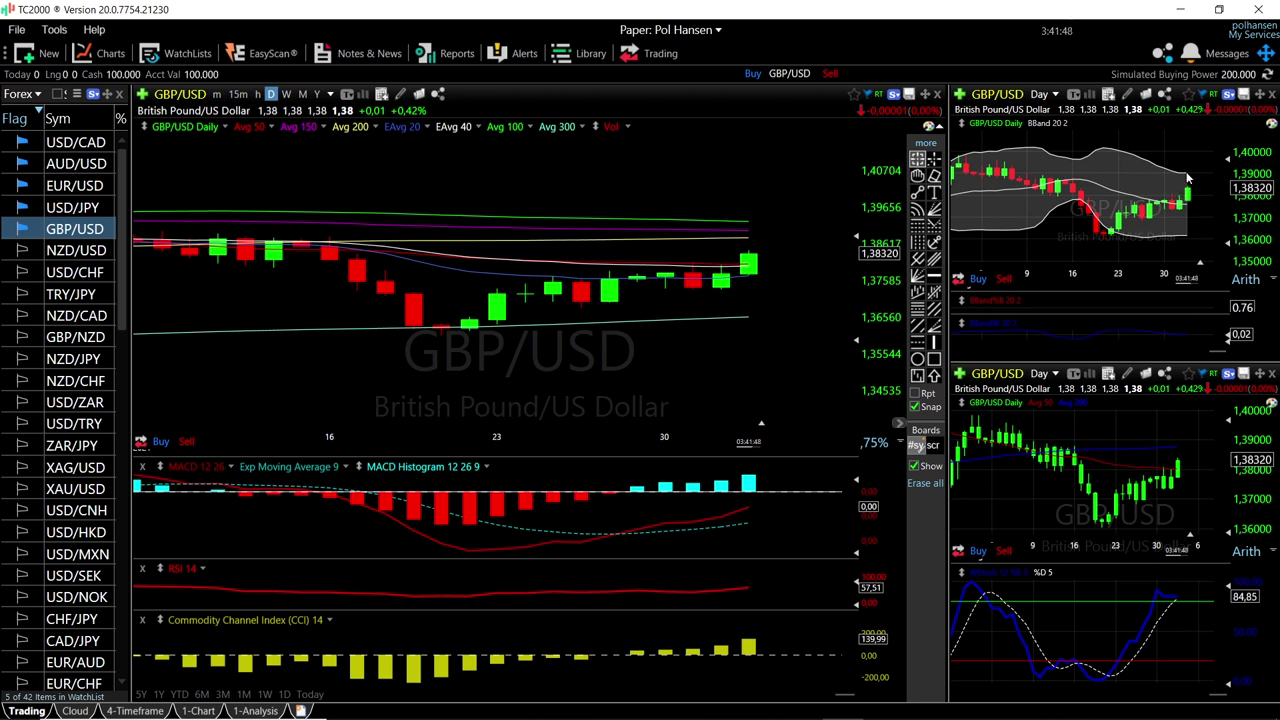
- Read GBP/USD bar values (close 1.38320, RSI 57.51, CCI 139.99) and widen the chart to early July
{"action": "left_click_drag", "start_coordinate": [1188, 195], "coordinate": [1182, 176]}
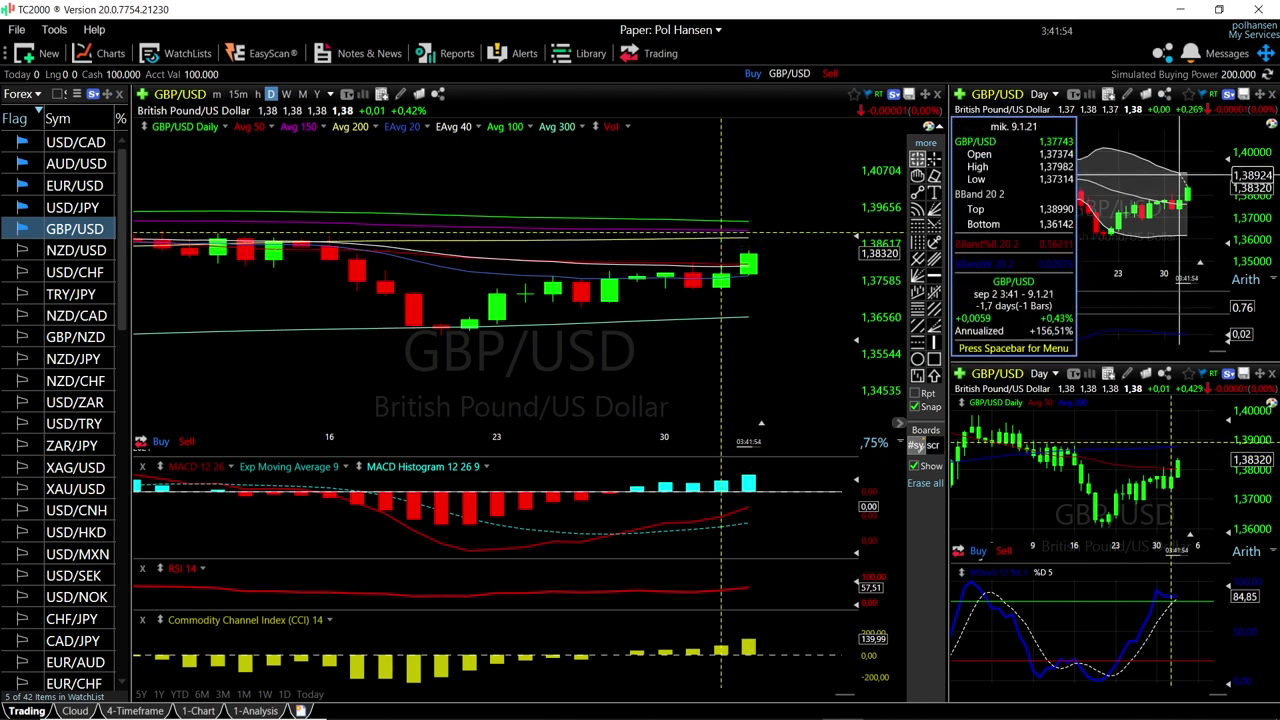
{"action": "left_click_drag", "start_coordinate": [1182, 176], "coordinate": [1182, 176]}
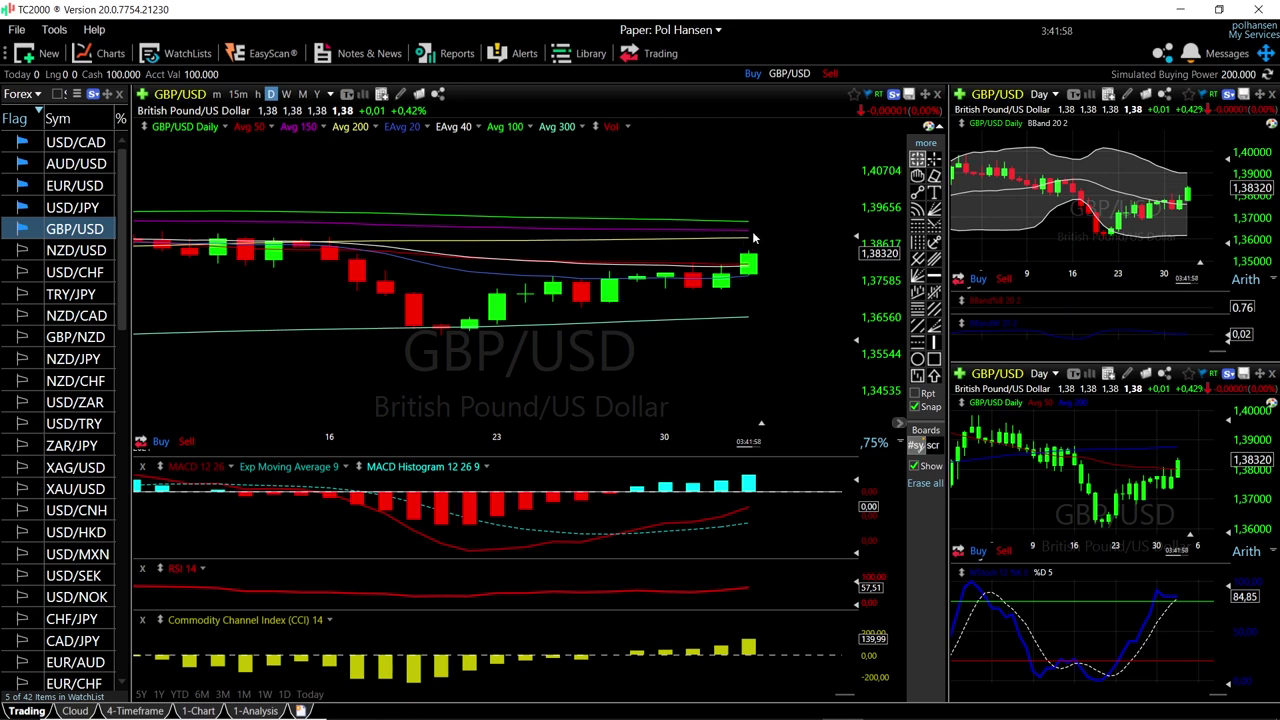
{"action": "scroll", "coordinate": [782, 293], "scroll_direction": "down", "scroll_amount": 1}
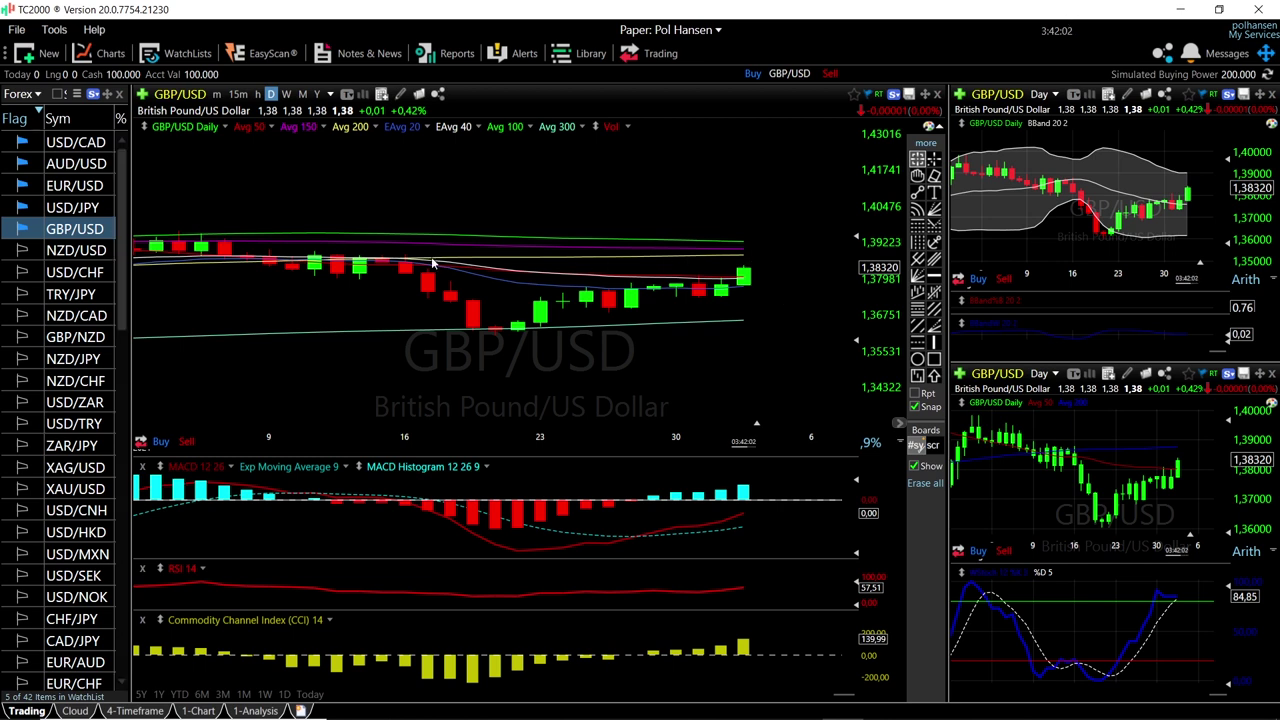
{"action": "left_click_drag", "start_coordinate": [405, 256], "coordinate": [405, 256]}
{"action": "scroll", "coordinate": [760, 268], "scroll_direction": "down", "scroll_amount": 1}
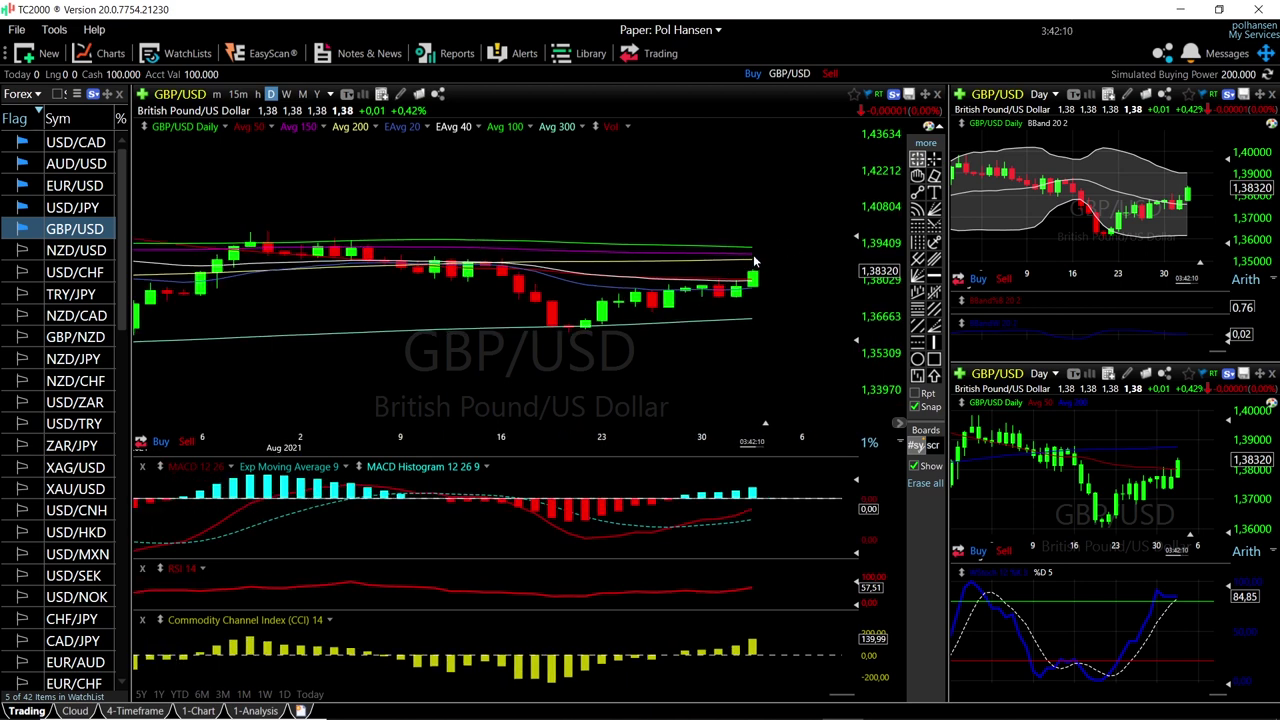
{"action": "left_click", "coordinate": [753, 247]}
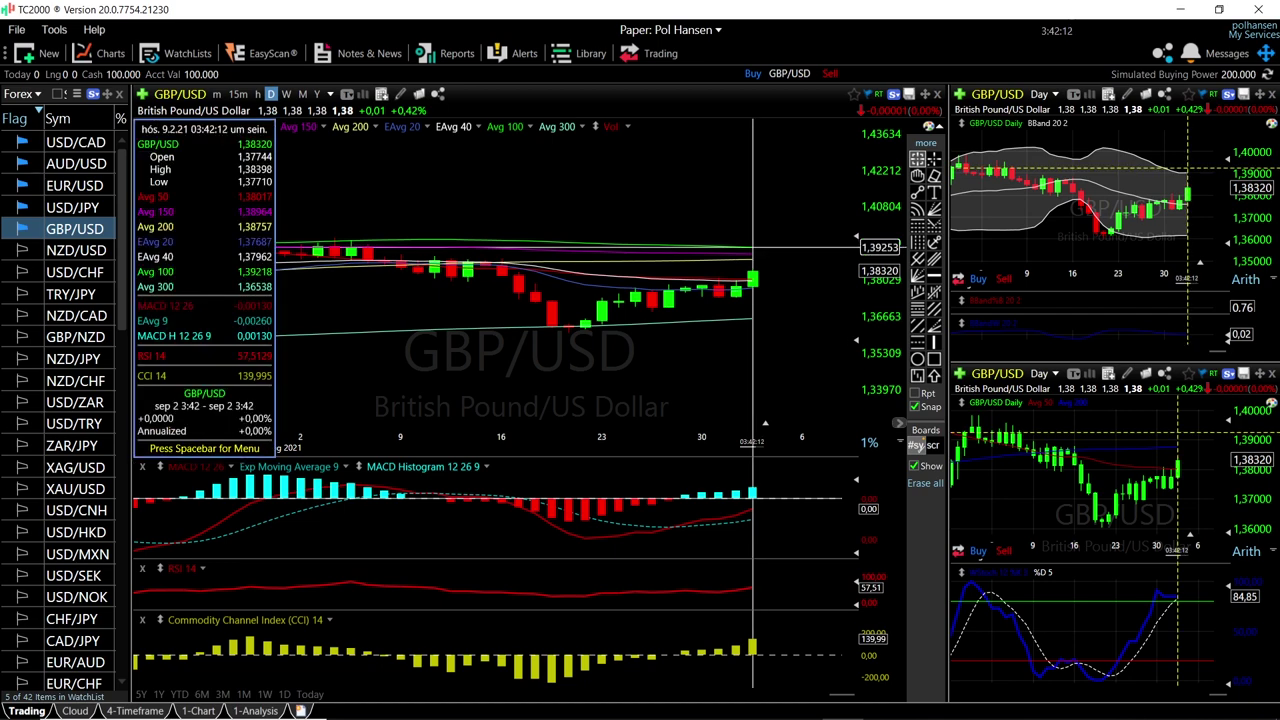
{"action": "left_click", "coordinate": [753, 247]}
- Widen GBP/USD to cover May through early September 2021, then load USD/JPY on all charts
{"action": "scroll", "coordinate": [752, 252], "scroll_direction": "down", "scroll_amount": 3}
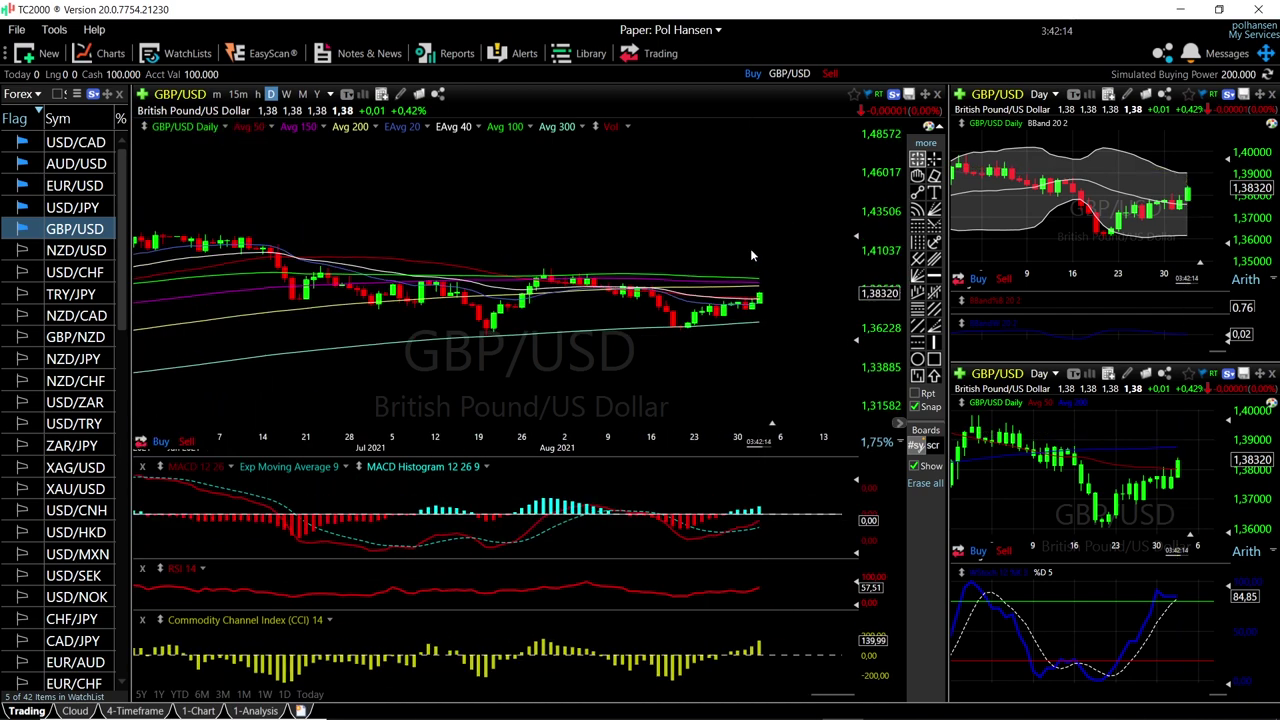
{"action": "scroll", "coordinate": [748, 350], "scroll_direction": "down", "scroll_amount": 2}
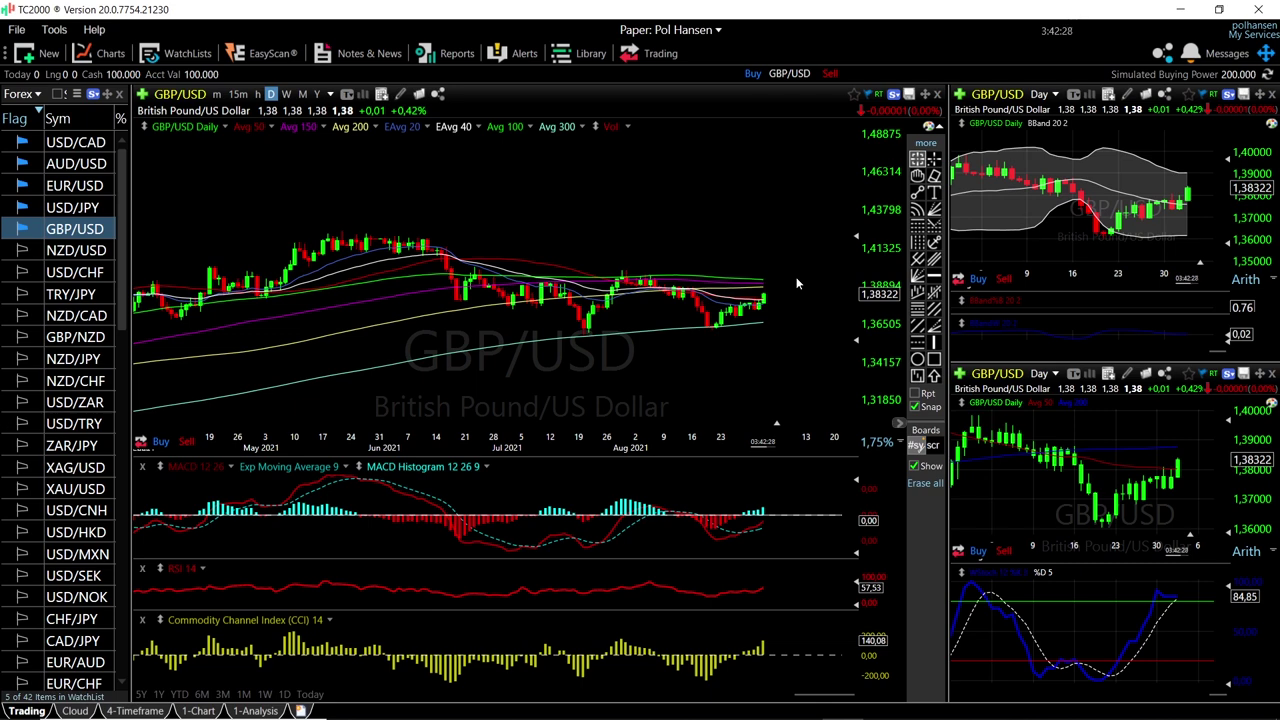
{"action": "key", "text": "Up"}
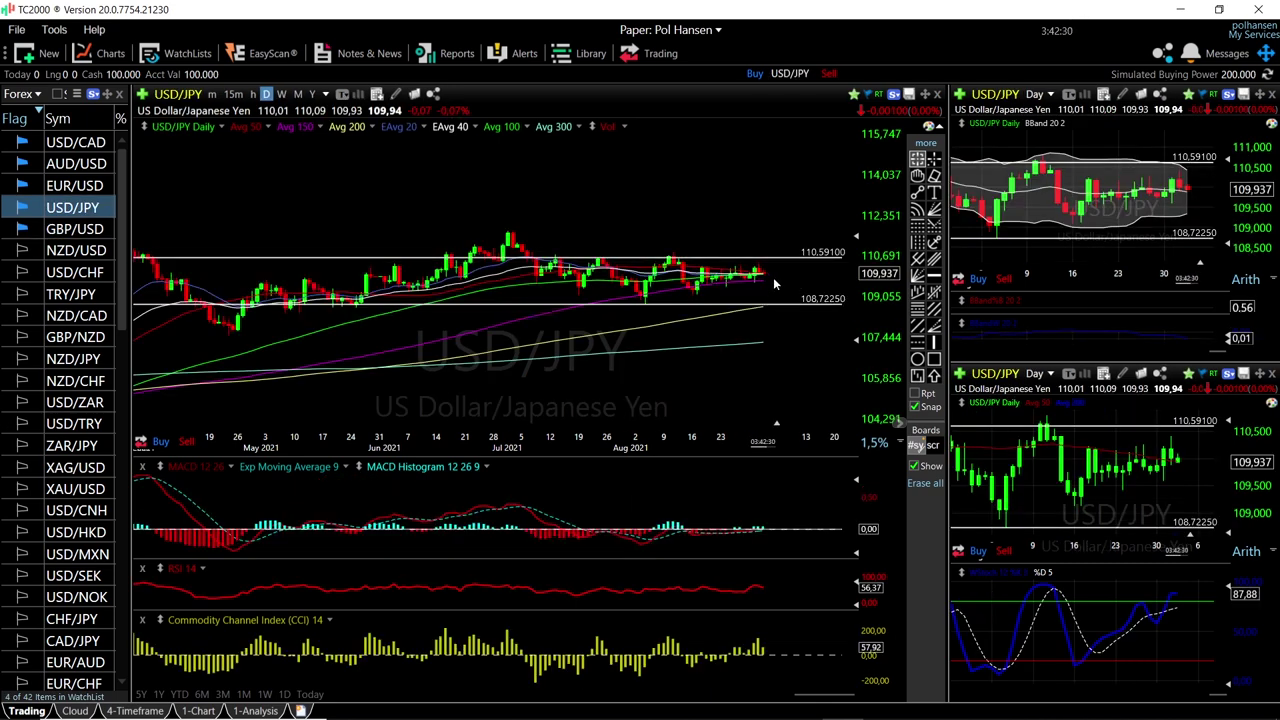
- Review USD/JPY between its 110.59100 and 108.72250 lines, then move all charts to EUR/USD
{"action": "scroll", "coordinate": [773, 285], "scroll_direction": "up", "scroll_amount": 2}
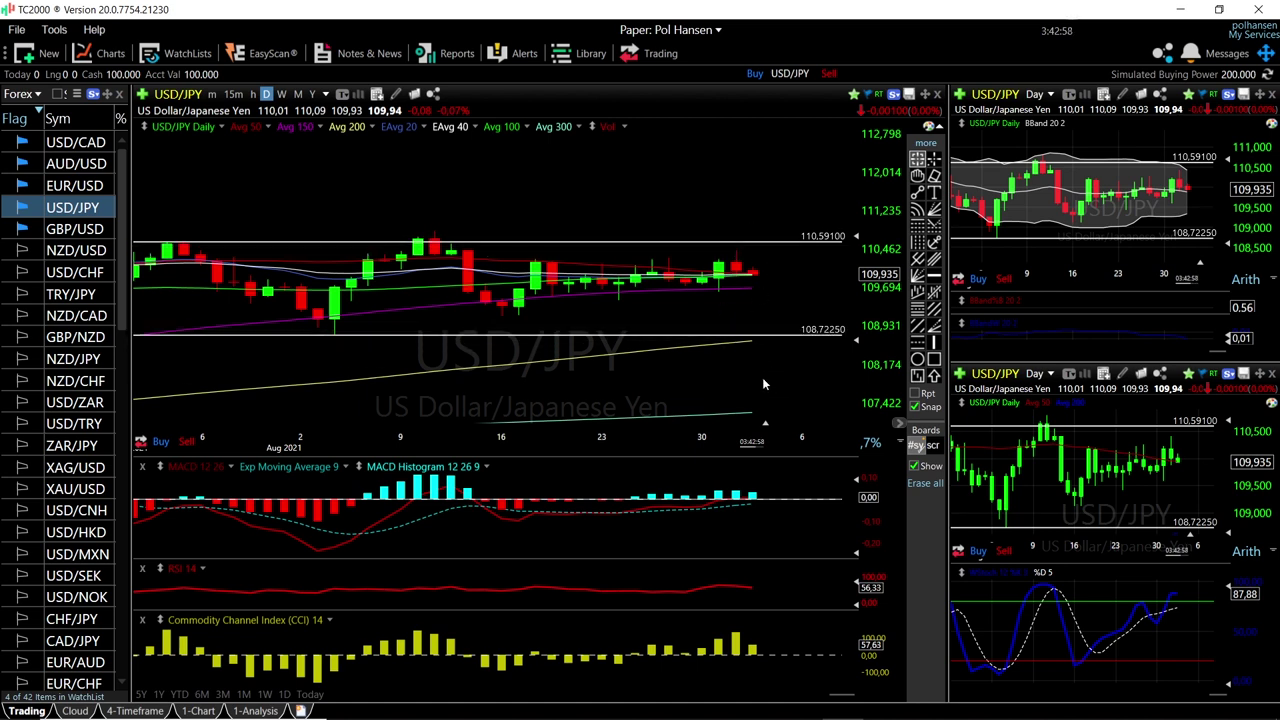
{"action": "scroll", "coordinate": [787, 352], "scroll_direction": "down", "scroll_amount": 3}
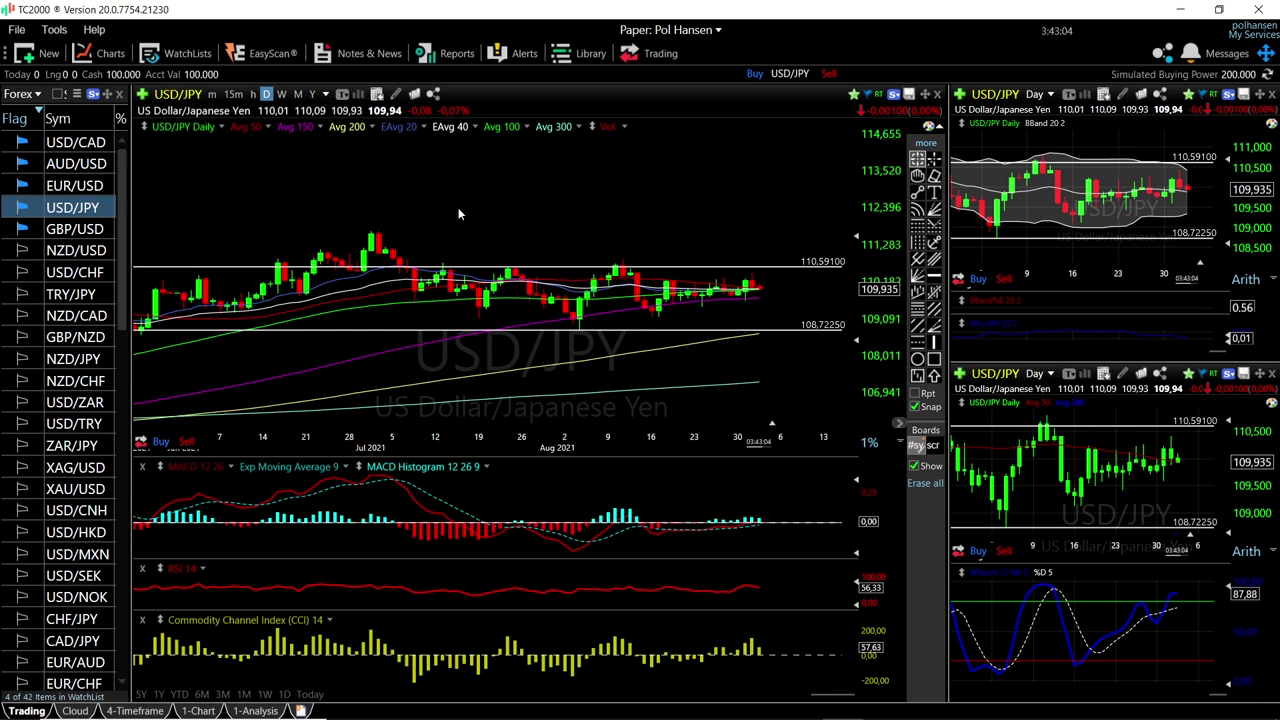
{"action": "key", "text": "Up"}
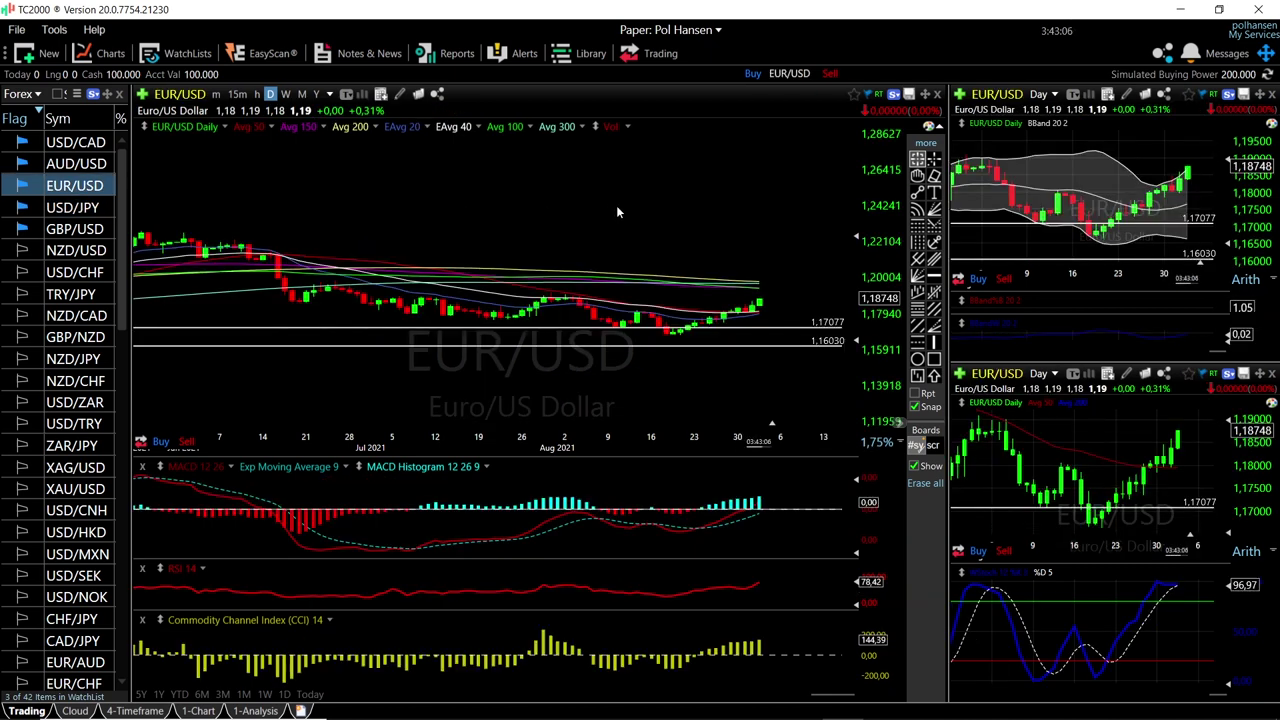
- Zoom EUR/USD to late July onward and read bar values, including 8.13.21 and the latest bar's change
{"action": "scroll", "coordinate": [714, 252], "scroll_direction": "up", "scroll_amount": 5}
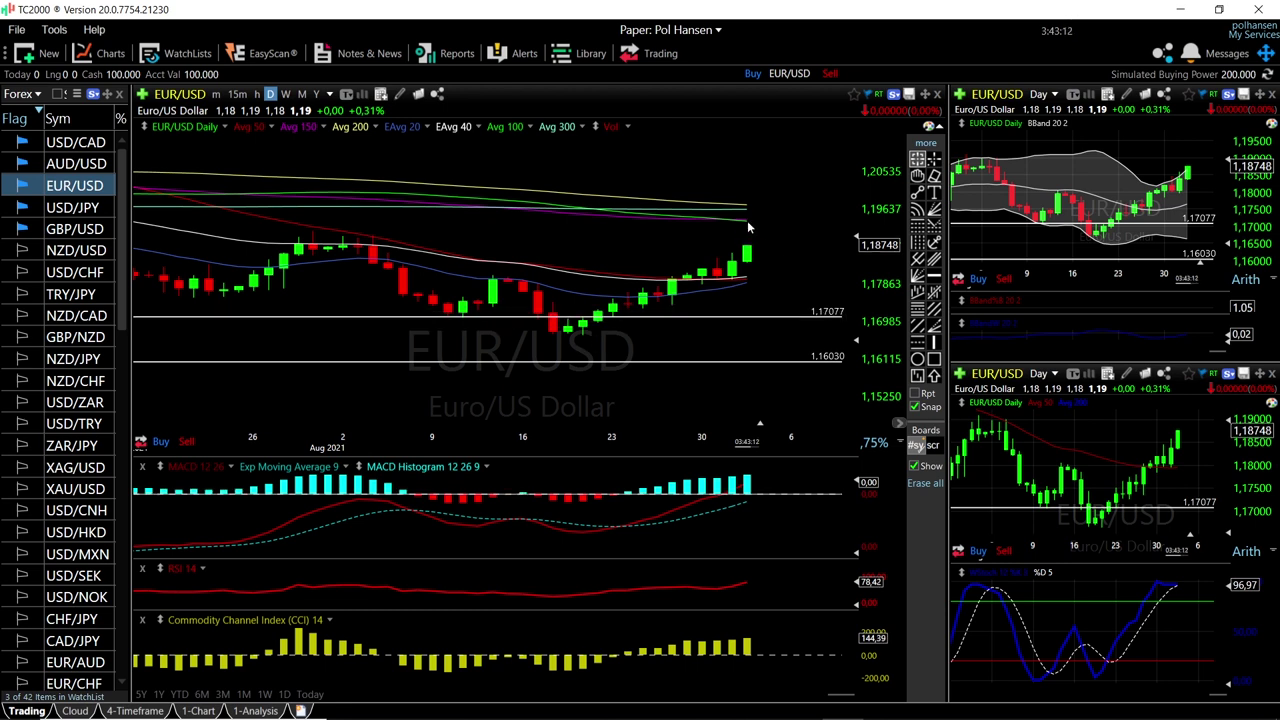
{"action": "left_click_drag", "start_coordinate": [745, 229], "coordinate": [748, 228]}
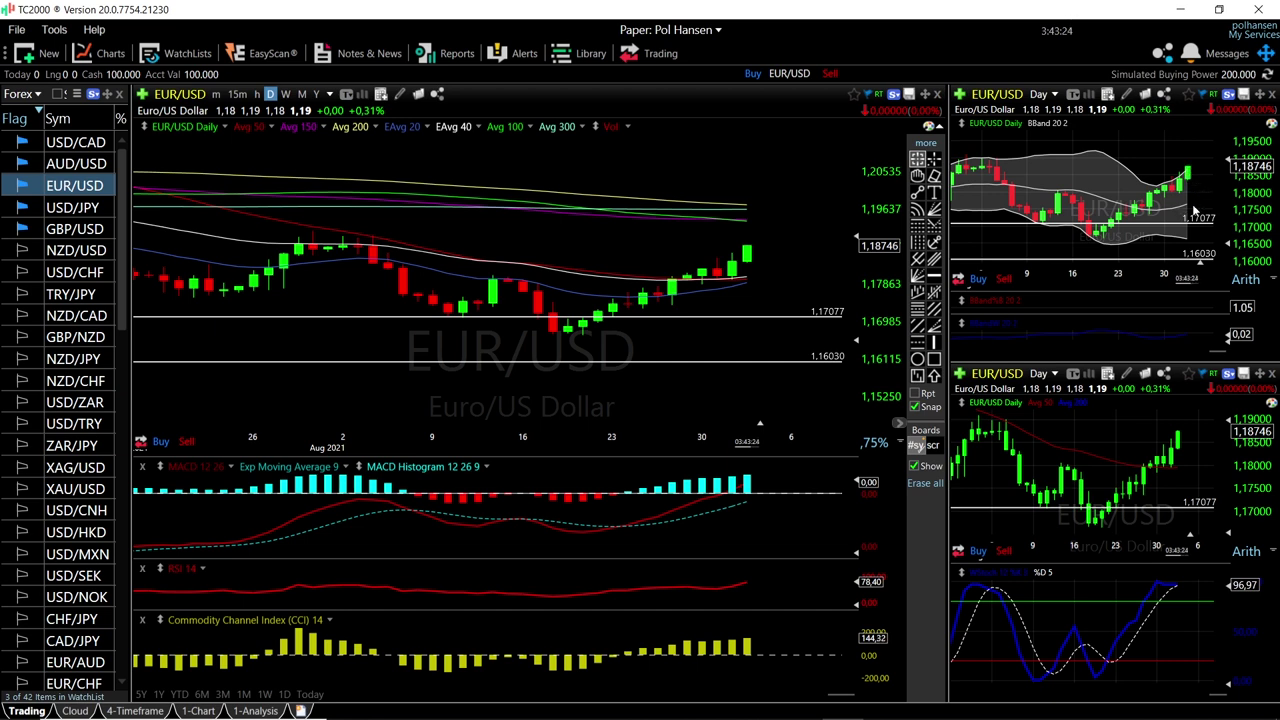
{"action": "left_click", "coordinate": [1058, 196]}
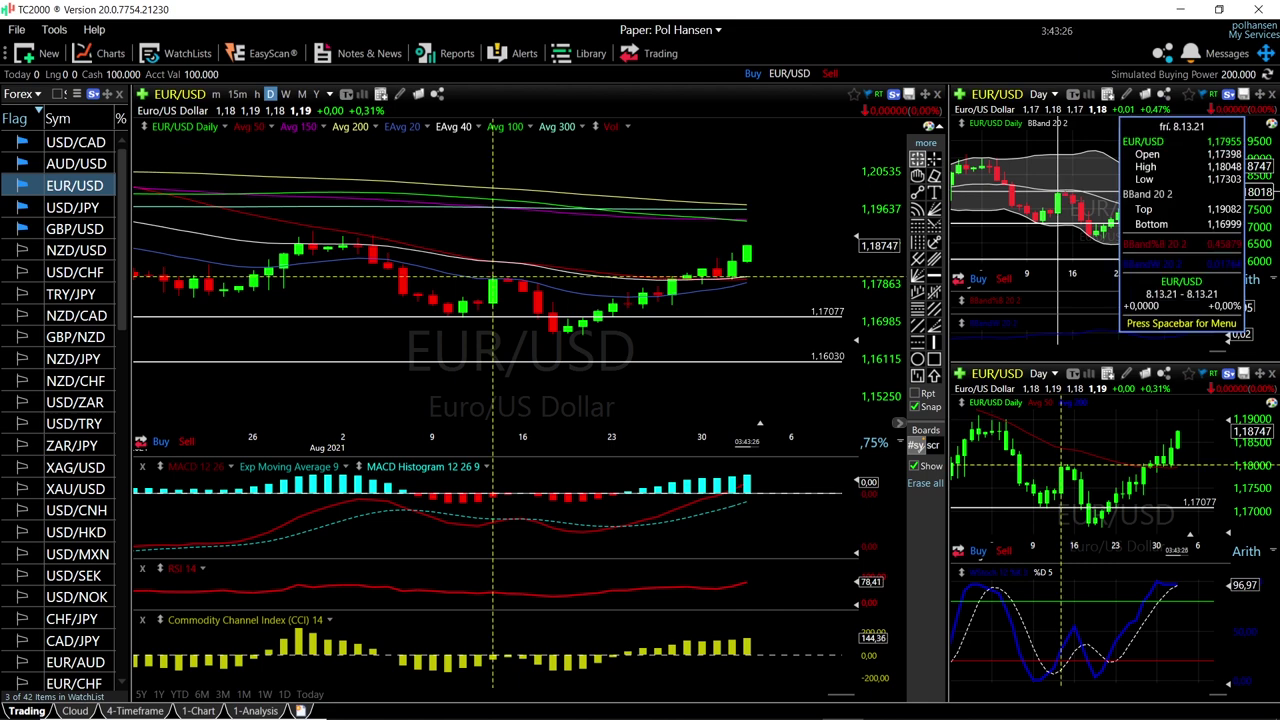
{"action": "left_click_drag", "start_coordinate": [1186, 180], "coordinate": [1195, 193]}
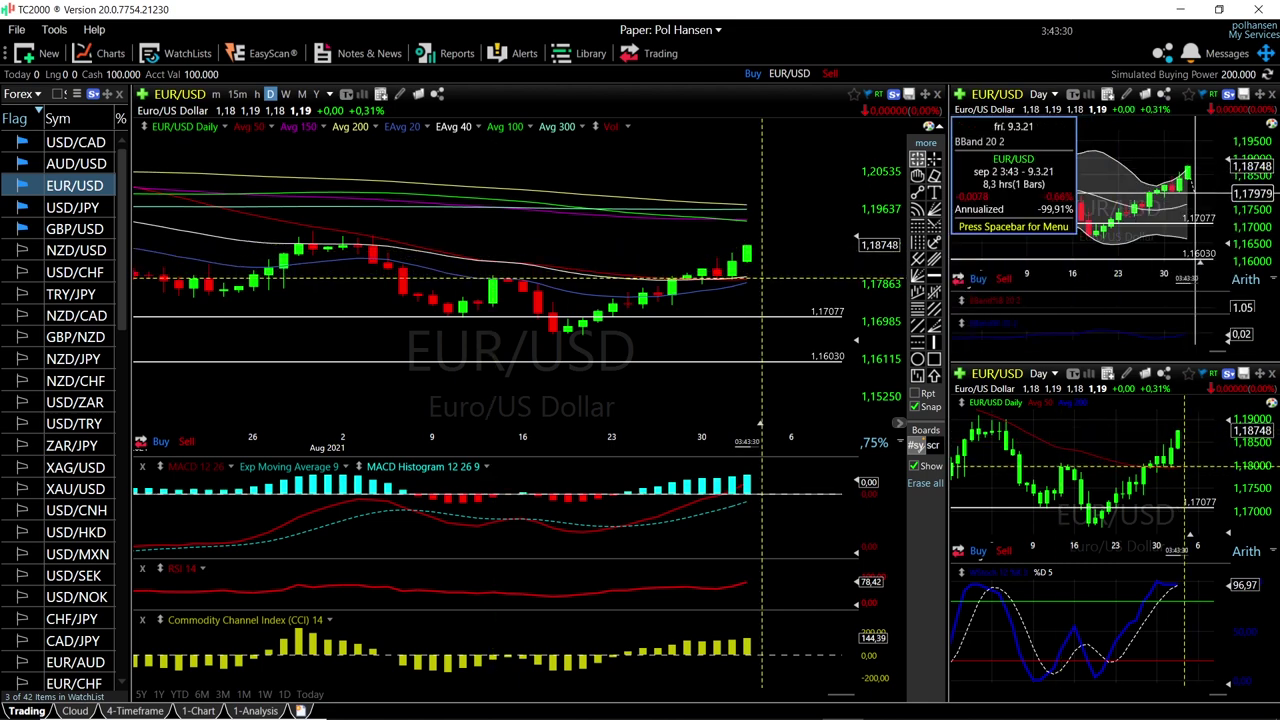
{"action": "left_click_drag", "start_coordinate": [1195, 193], "coordinate": [1195, 193]}
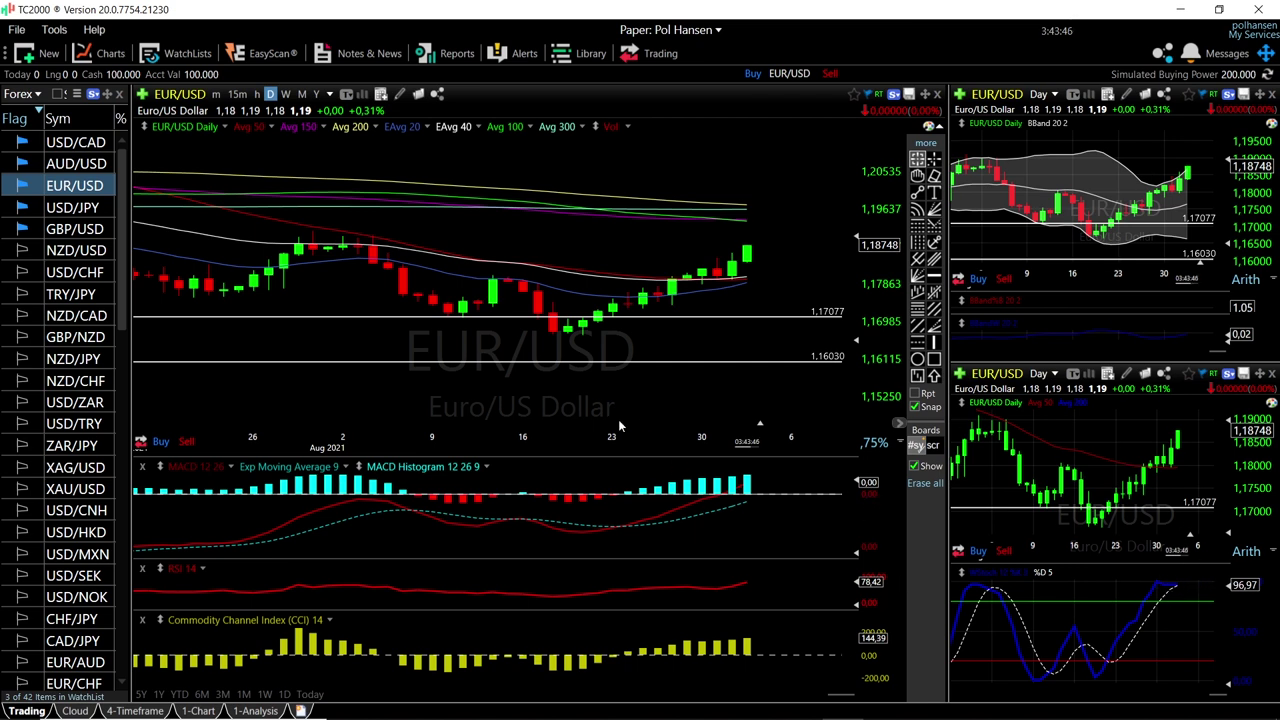
- Load AUD/USD, review it from late July against 0.73904 and 0.73162, then move to USD/CAD
{"action": "left_click", "coordinate": [71, 170]}
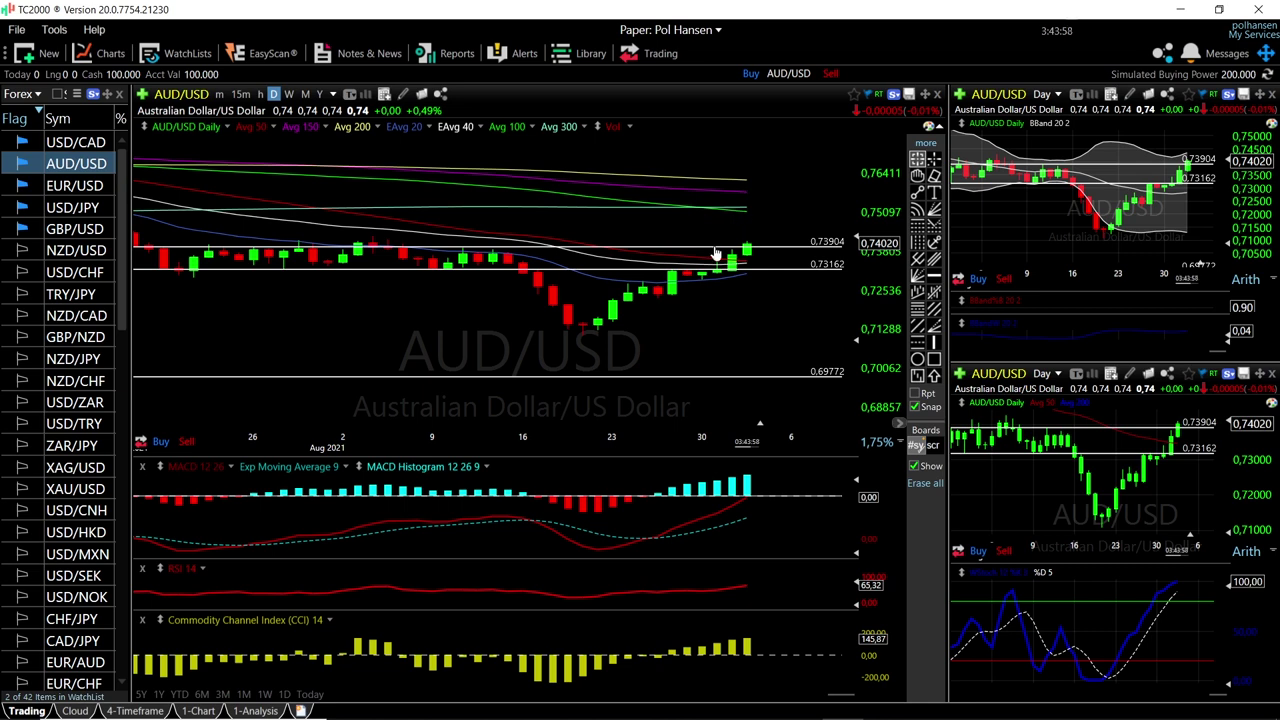
{"action": "scroll", "coordinate": [650, 245], "scroll_direction": "down", "scroll_amount": 2}
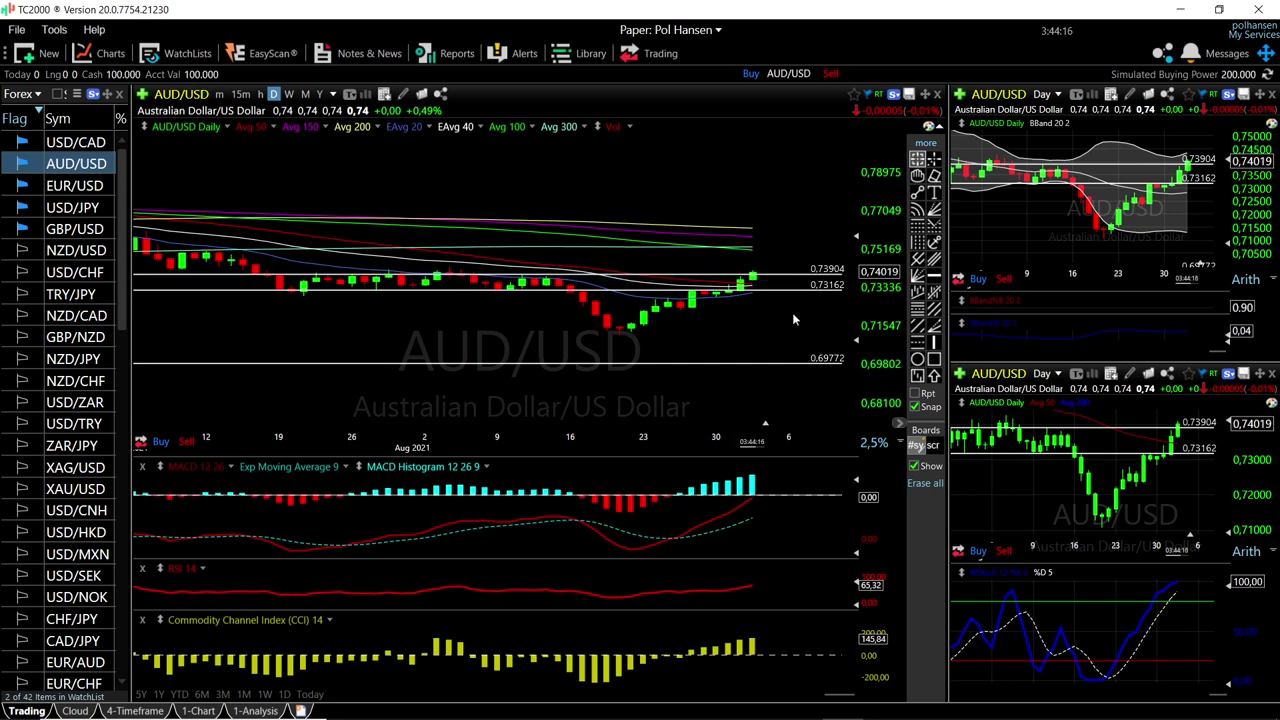
{"action": "scroll", "coordinate": [792, 312], "scroll_direction": "up", "scroll_amount": 2}
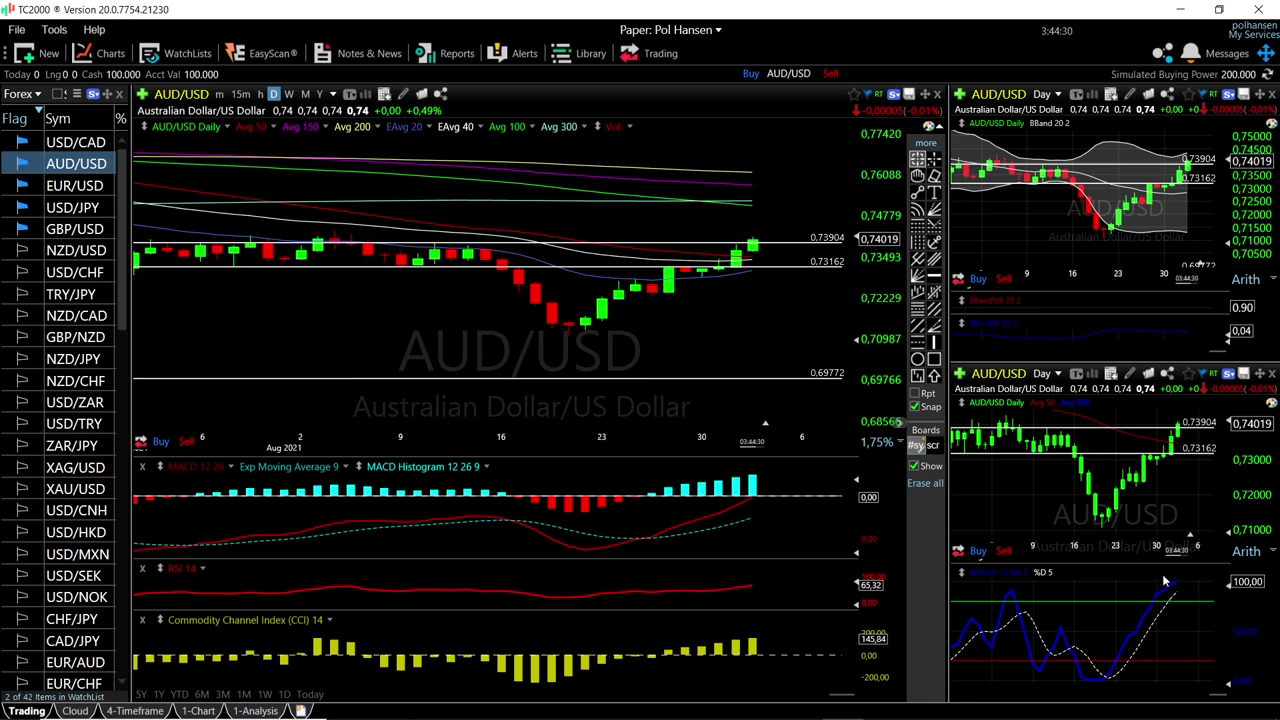
{"action": "key", "text": "Up"}
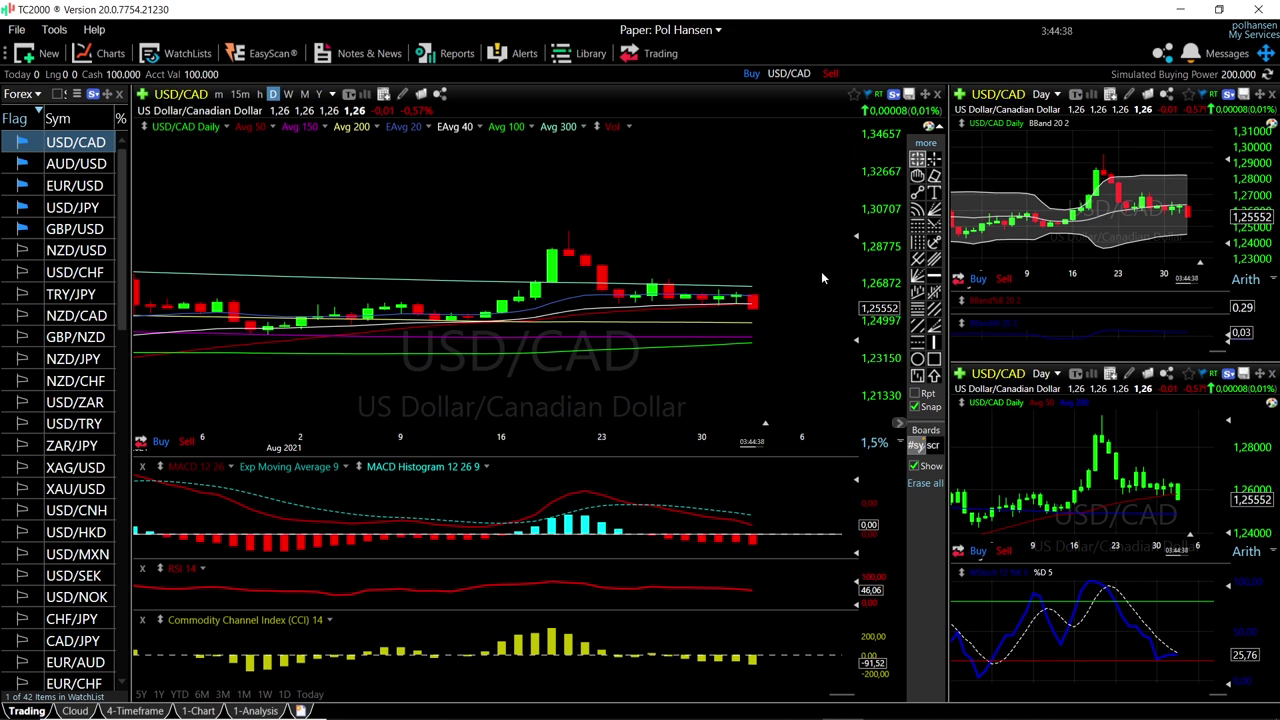
{"action": "scroll", "coordinate": [806, 338], "scroll_direction": "down", "scroll_amount": 5}
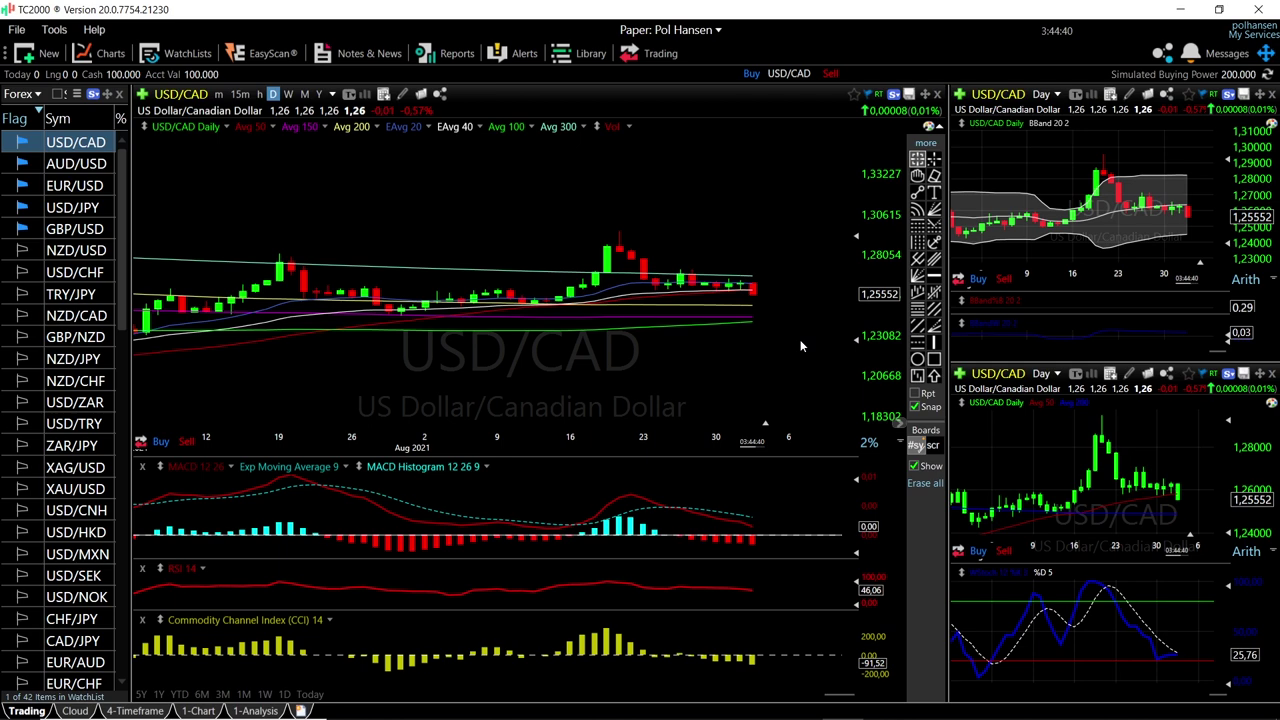
{"action": "scroll", "coordinate": [802, 346], "scroll_direction": "up", "scroll_amount": 2}
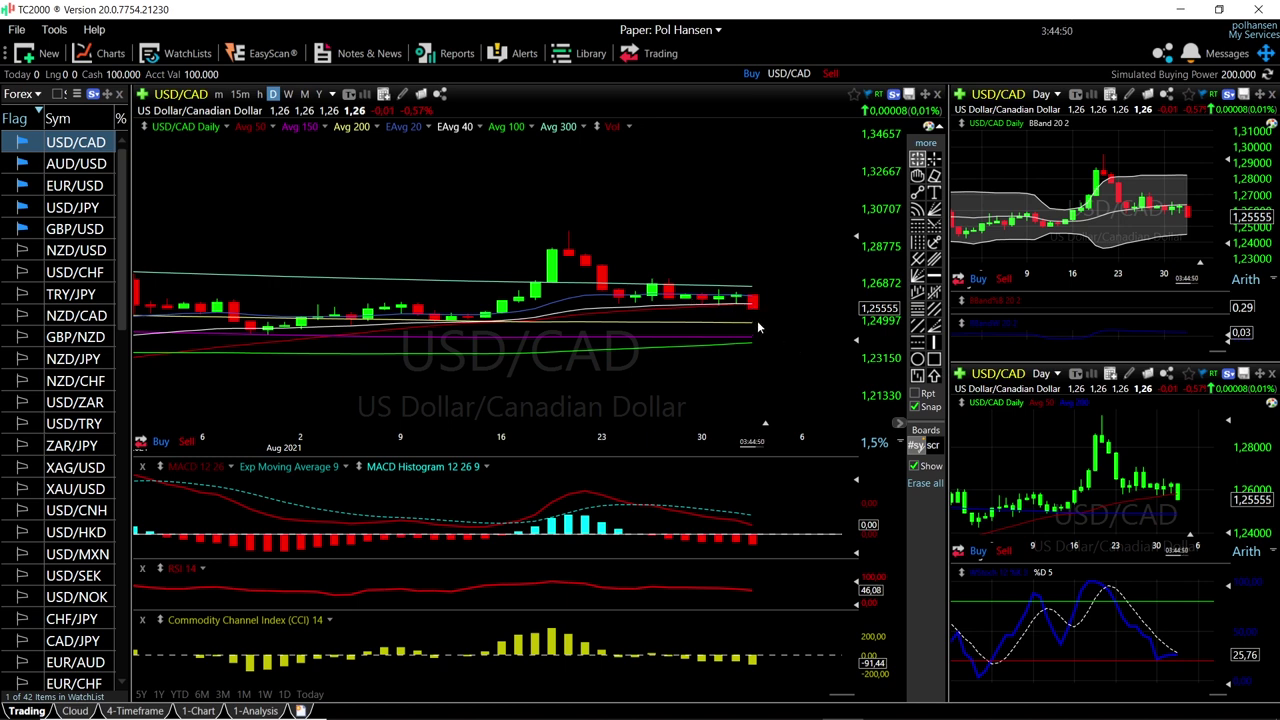
{"action": "left_click_drag", "start_coordinate": [753, 322], "coordinate": [753, 322]}
{"action": "left_click_drag", "start_coordinate": [1188, 234], "coordinate": [1188, 234]}
- Zoom the USD/CAD daily chart out to a late June through early September 2021 range
{"action": "scroll", "coordinate": [758, 300], "scroll_direction": "down", "scroll_amount": 1}
{"action": "scroll", "coordinate": [758, 300], "scroll_direction": "down", "scroll_amount": 2}
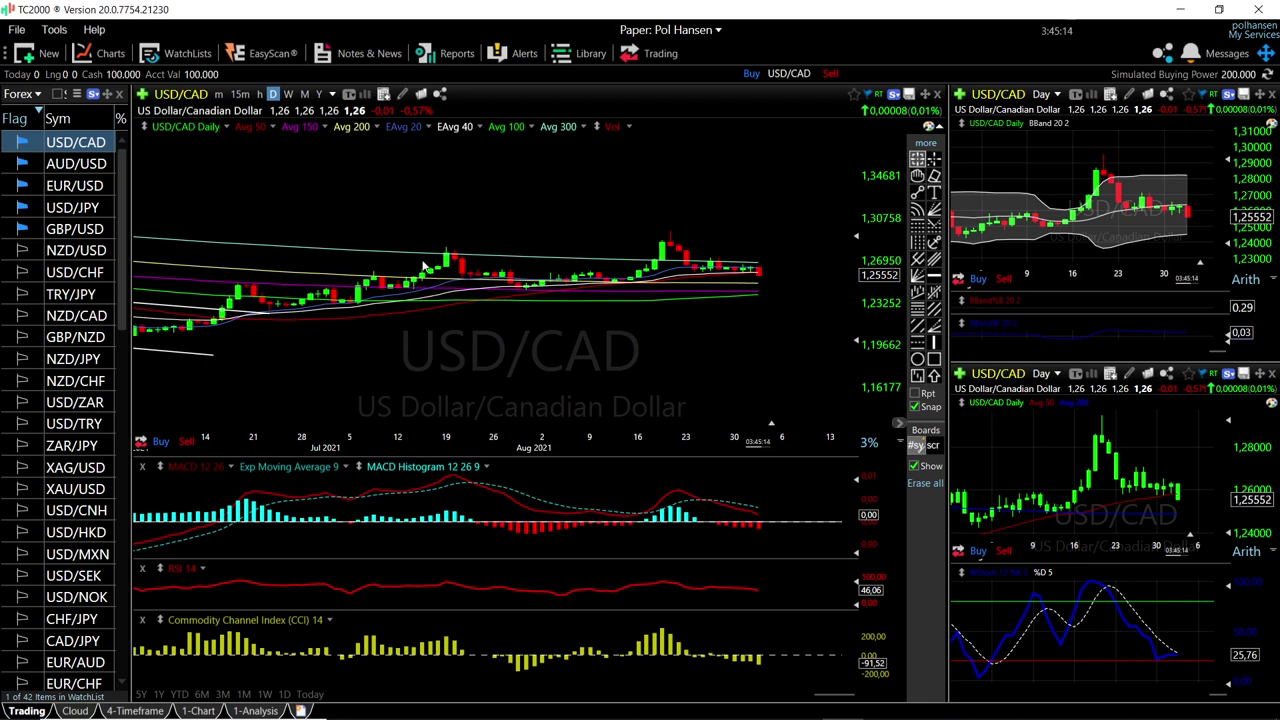
{"action": "scroll", "coordinate": [640, 267], "scroll_direction": "down", "scroll_amount": 1}
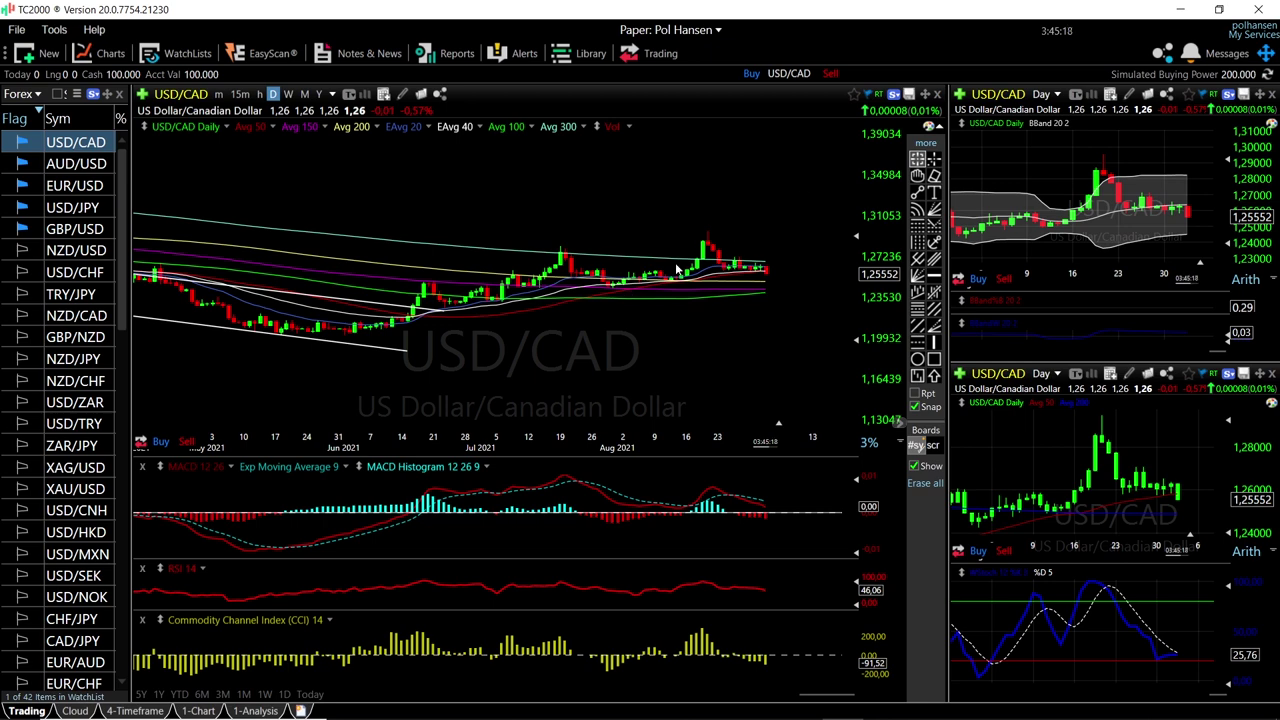
{"action": "scroll", "coordinate": [798, 289], "scroll_direction": "up", "scroll_amount": 1}
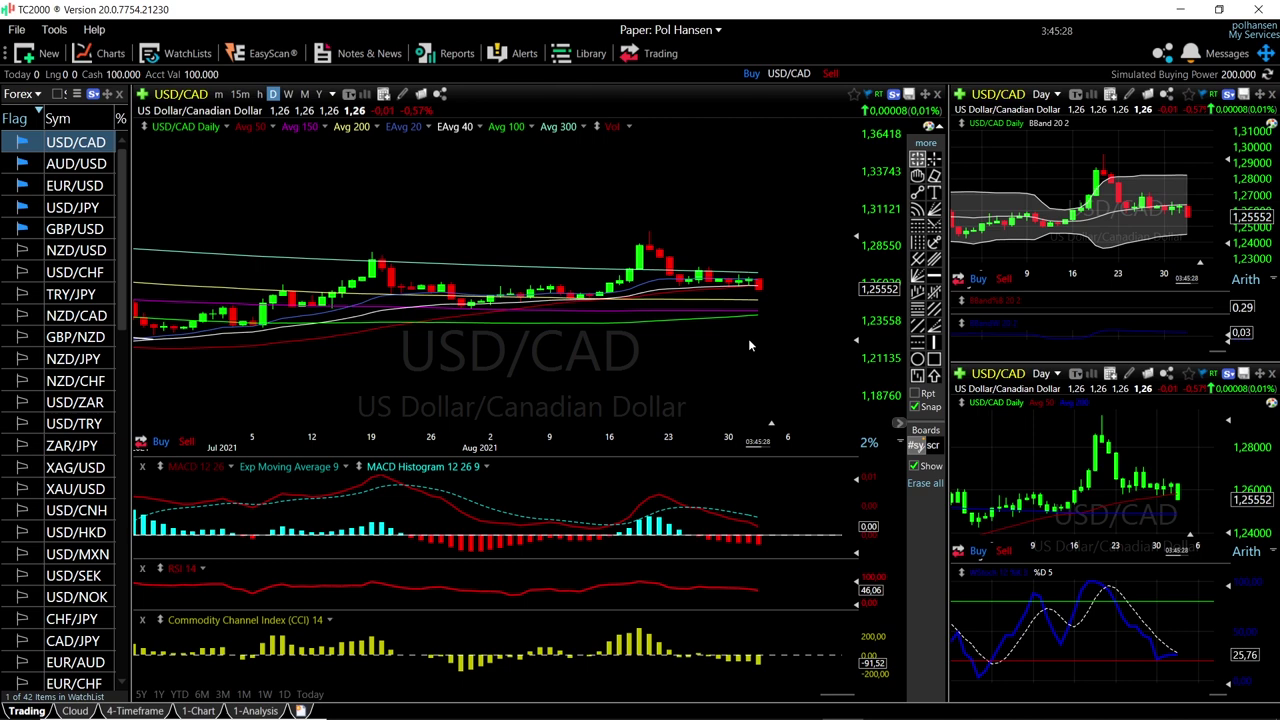
{"action": "scroll", "coordinate": [748, 340], "scroll_direction": "down", "scroll_amount": 2}
{"action": "scroll", "coordinate": [748, 340], "scroll_direction": "down", "scroll_amount": 2}
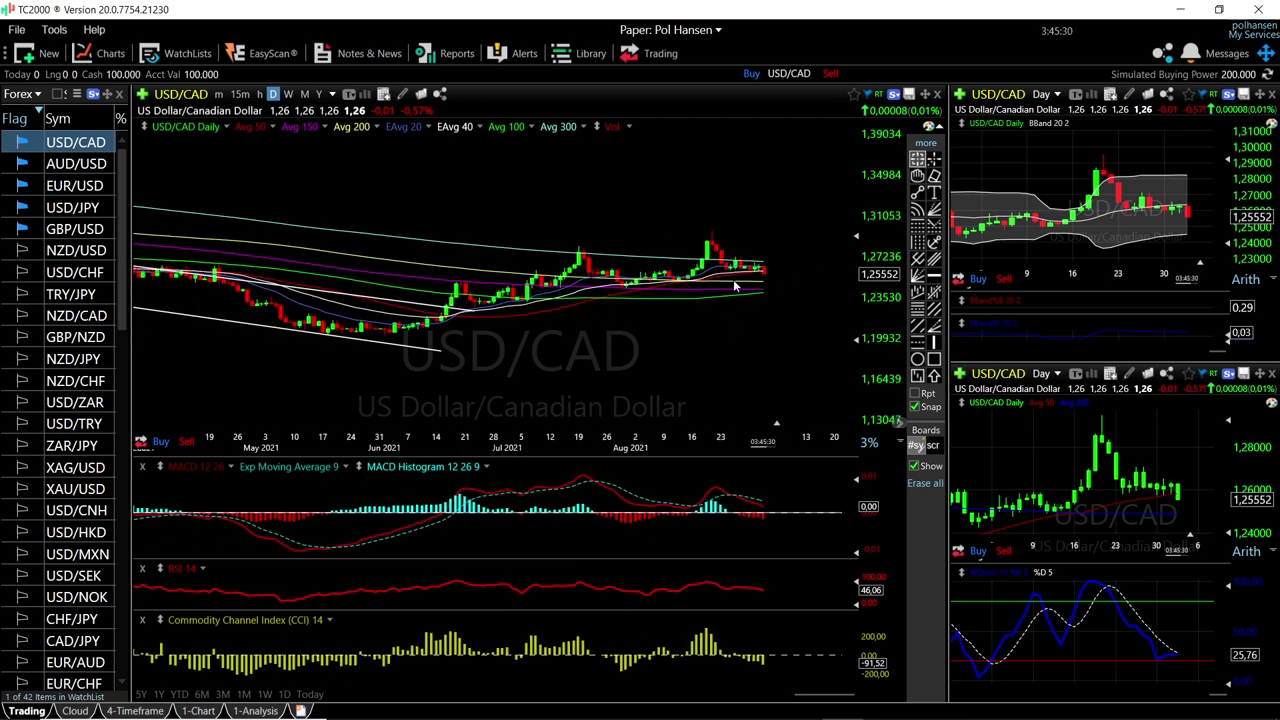
{"action": "scroll", "coordinate": [799, 314], "scroll_direction": "up", "scroll_amount": 2}
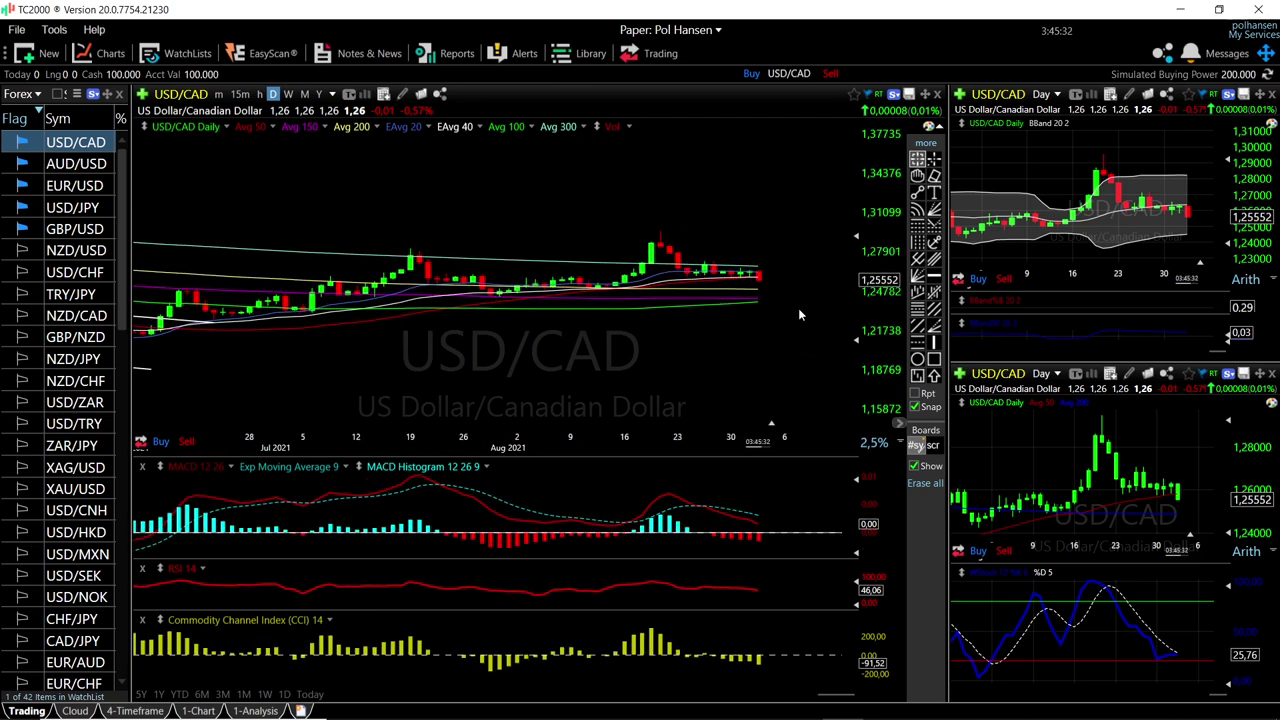